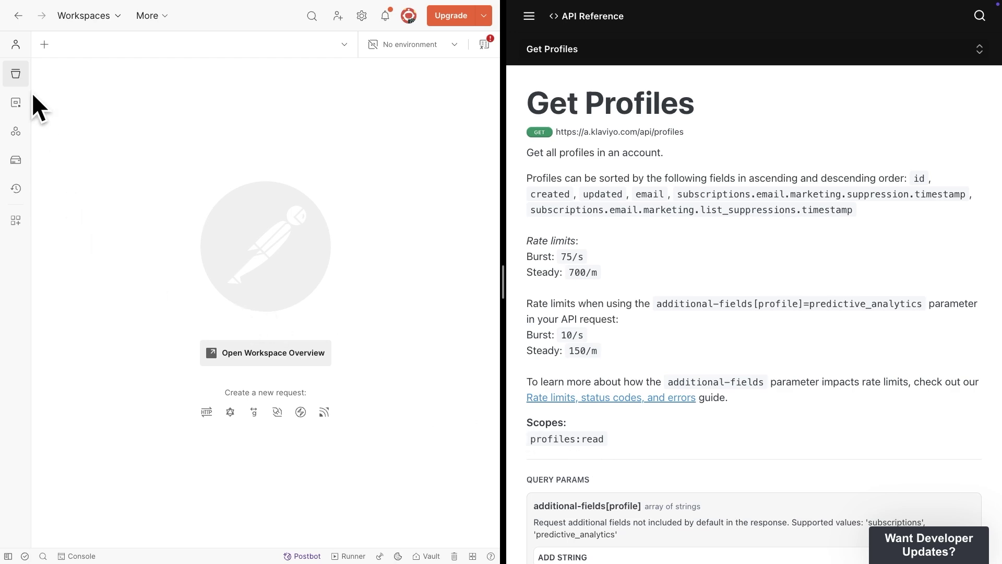
# Show the Collections sidebar with the Klaviyo API collection and its Profiles requests
pyautogui.click(18, 74)
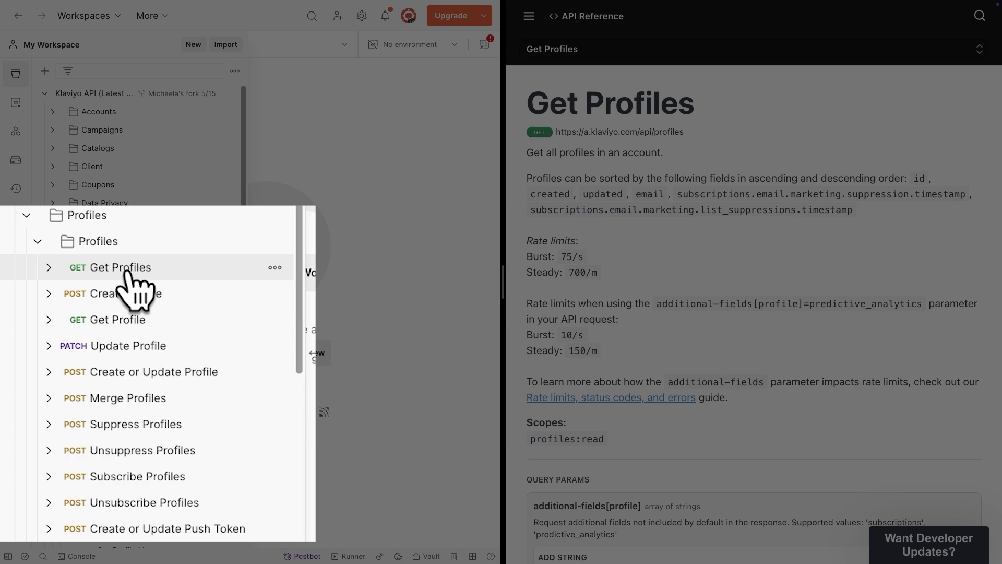
# Open the Get Profiles request and collapse the Collections sidebar
pyautogui.click(129, 267)
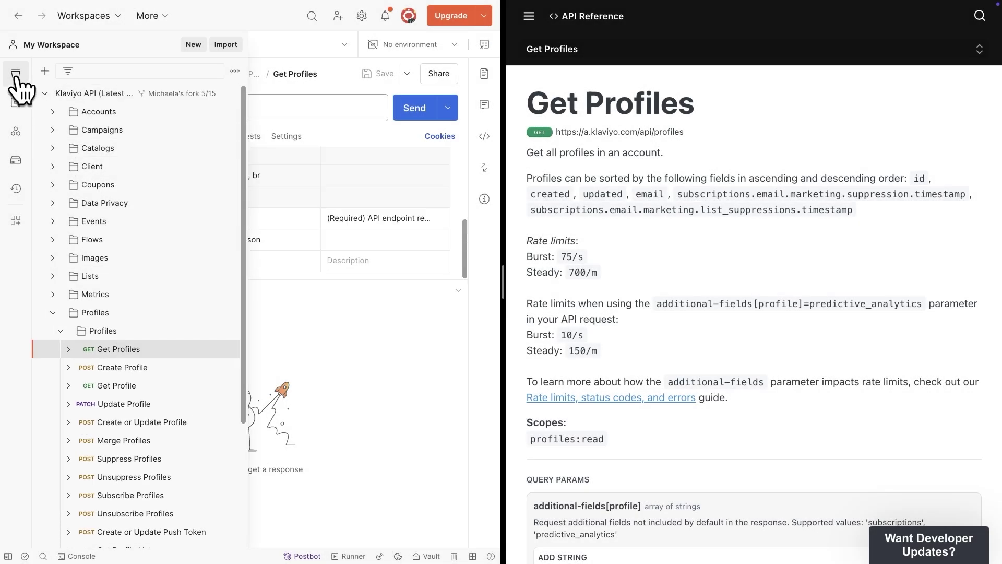
pyautogui.click(15, 75)
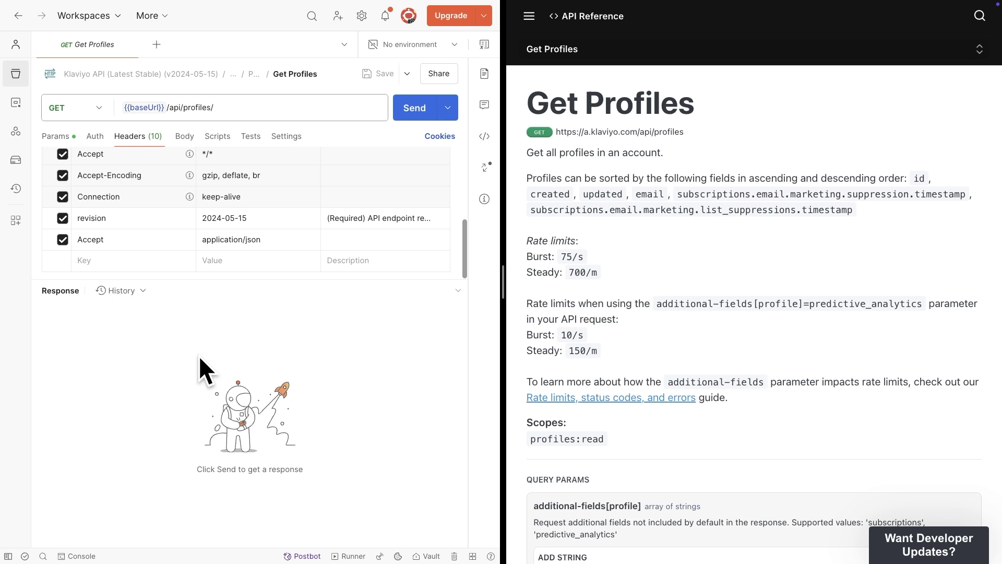
pyautogui.scroll(4, 210, 244)
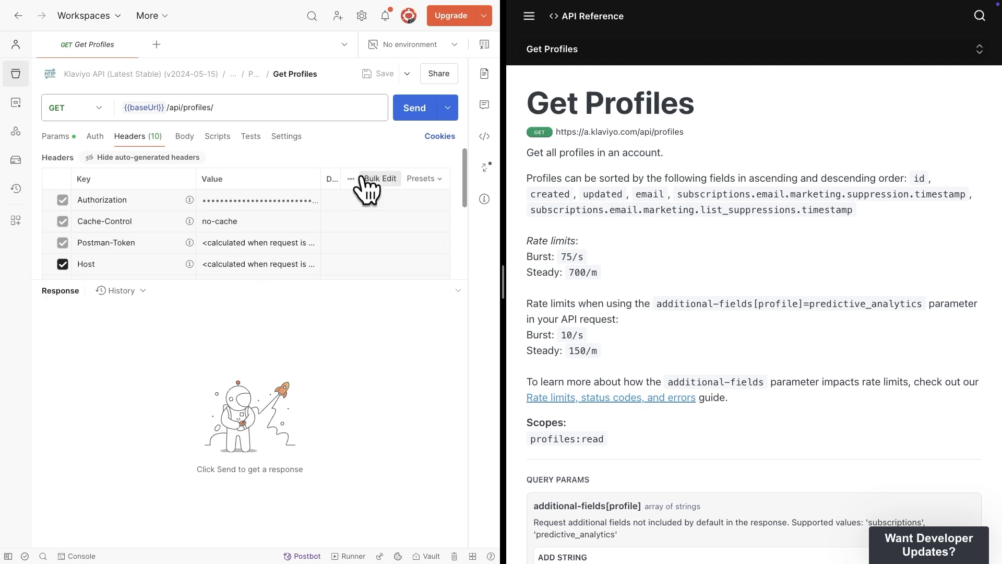
# Send Get Profiles for a 200 OK profile list, then enlarge the request table area
pyautogui.click(414, 107)
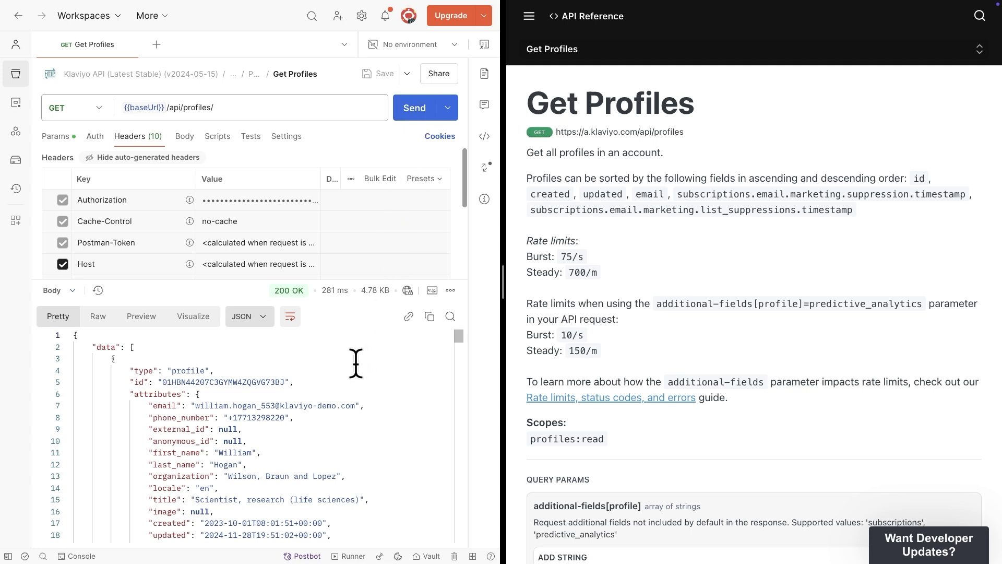
pyautogui.scroll(-3, 355, 363)
pyautogui.scroll(-3, 356, 362)
pyautogui.scroll(-3, 356, 363)
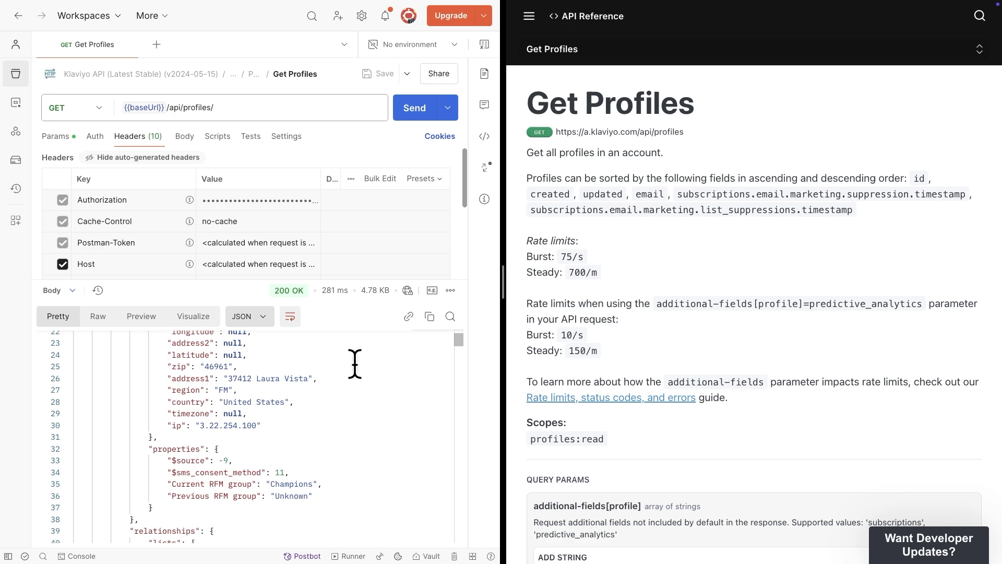
pyautogui.scroll(-2, 356, 363)
pyautogui.scroll(-3, 356, 363)
pyautogui.scroll(-2, 356, 362)
pyautogui.scroll(-2, 356, 363)
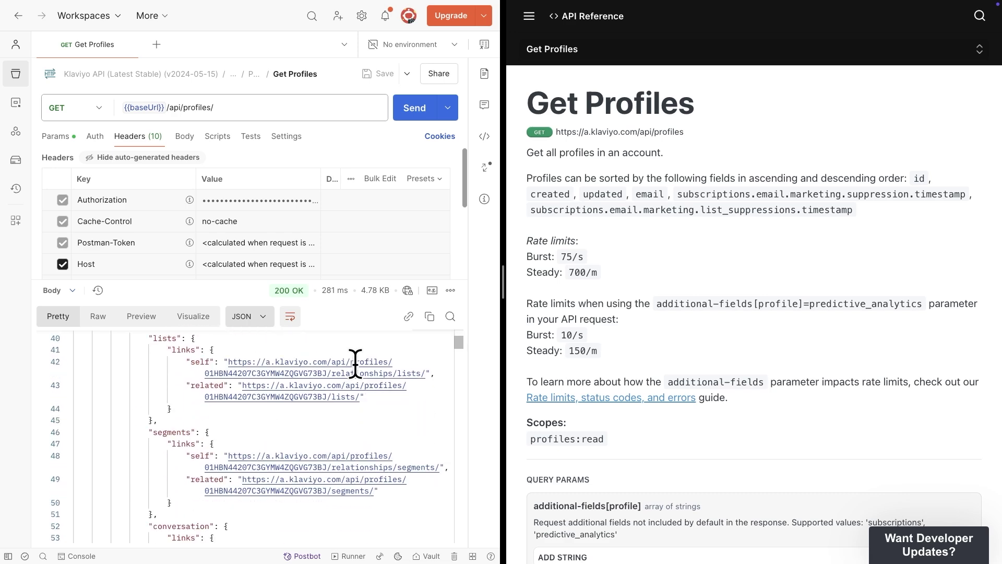
pyautogui.scroll(-2, 356, 363)
pyautogui.scroll(-2, 356, 363)
pyautogui.scroll(-2, 356, 362)
pyautogui.scroll(-3, 355, 362)
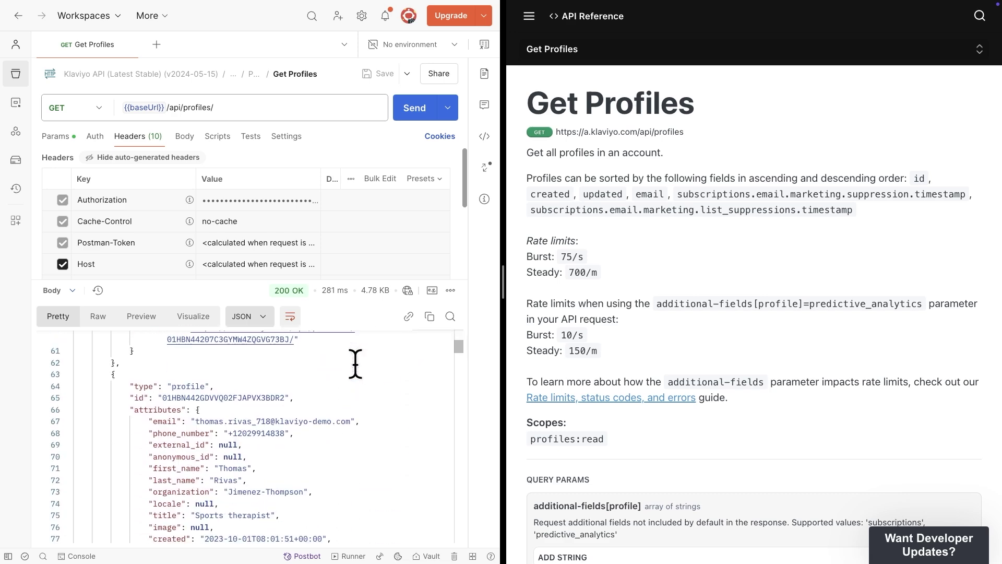
pyautogui.scroll(-2, 355, 362)
pyautogui.scroll(-2, 355, 363)
pyautogui.scroll(-3, 356, 363)
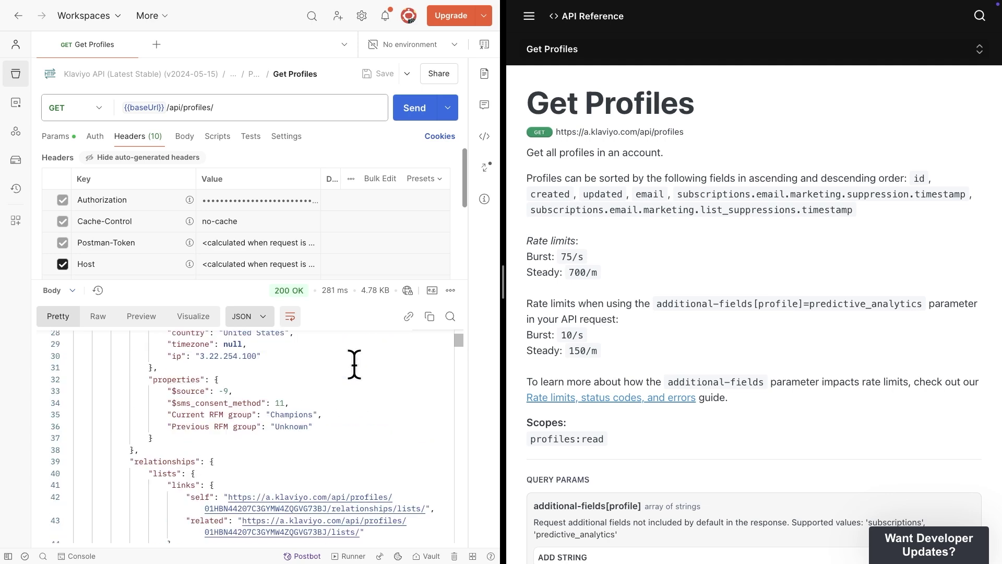
pyautogui.scroll(15, 355, 363)
pyautogui.scroll(3, 354, 365)
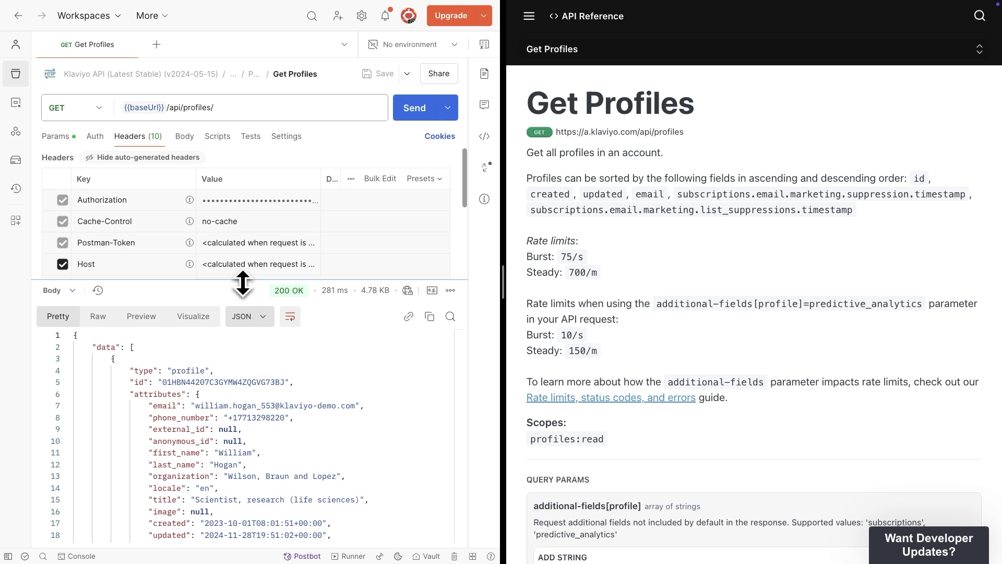
pyautogui.moveTo(241, 280); pyautogui.dragTo(242, 338)
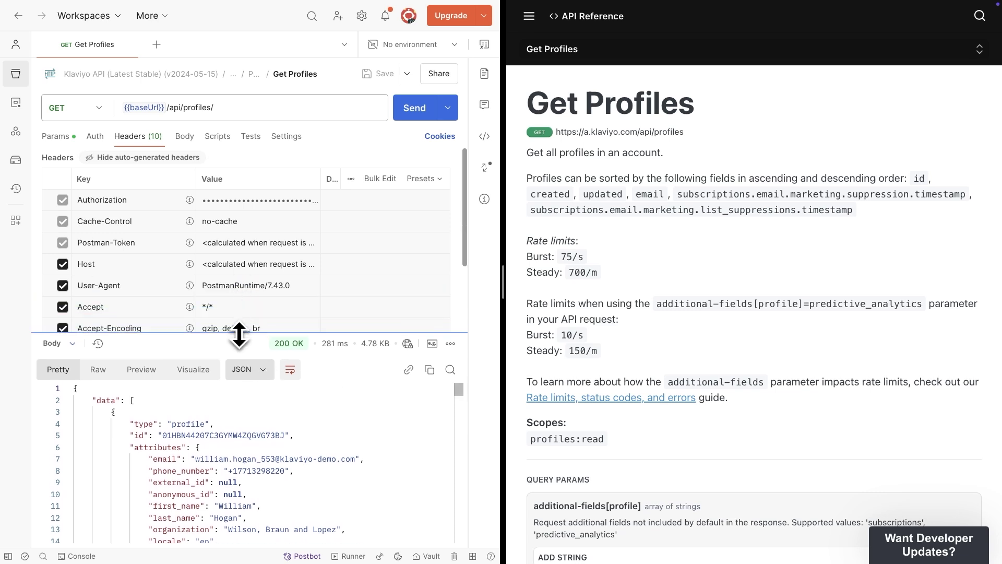
# Enable the filter query parameter and begin replacing its value with an equals email expression
pyautogui.click(305, 437)
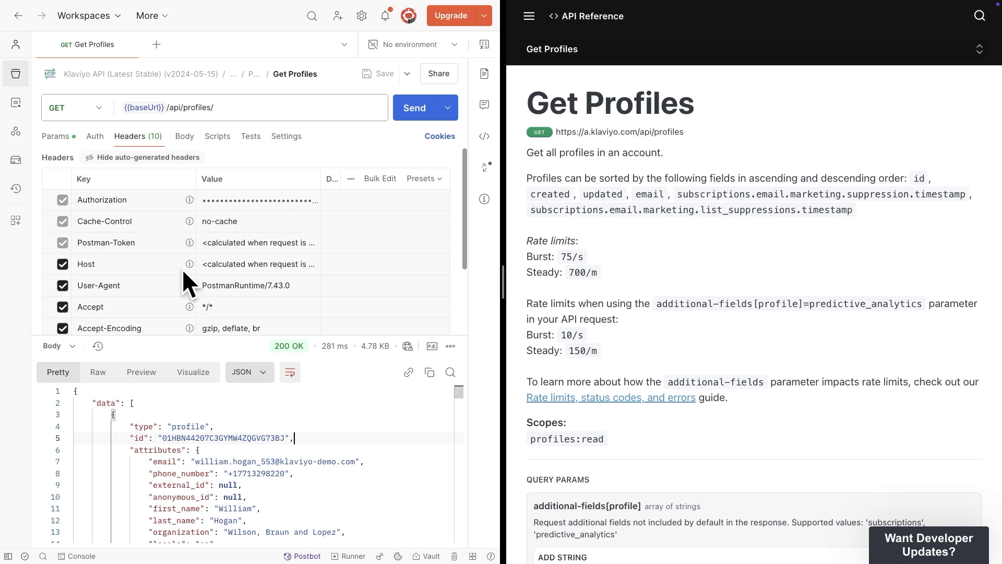
pyautogui.click(56, 136)
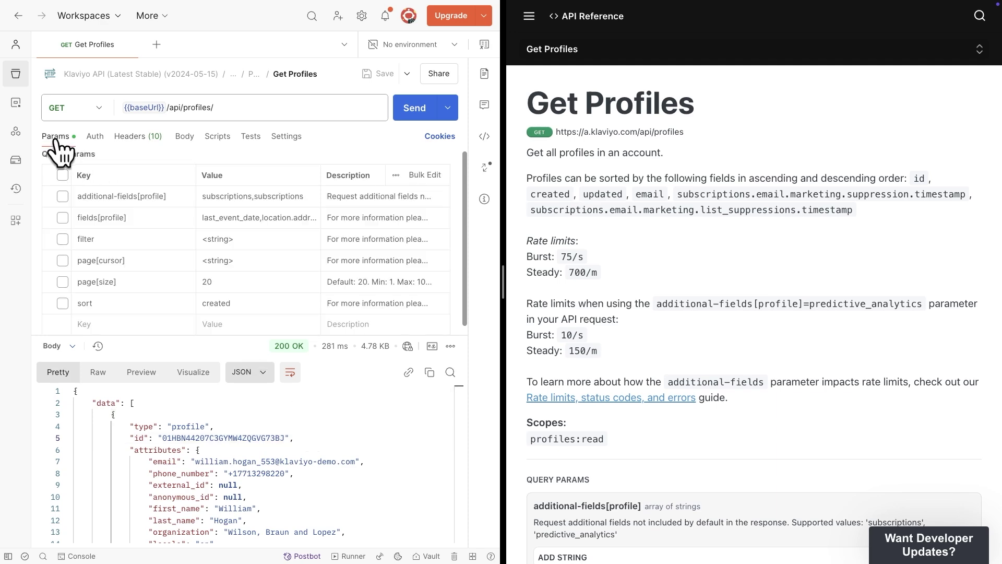
pyautogui.click(63, 239)
pyautogui.click(251, 239)
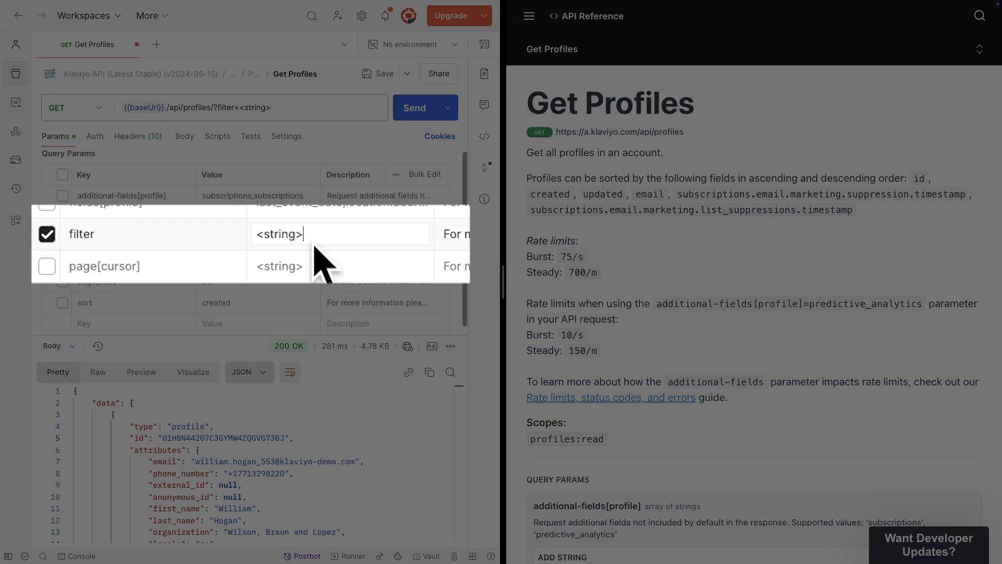
pyautogui.press('BackSpace')
pyautogui.press('BackSpace')
pyautogui.press('BackSpace')
pyautogui.write('equal')
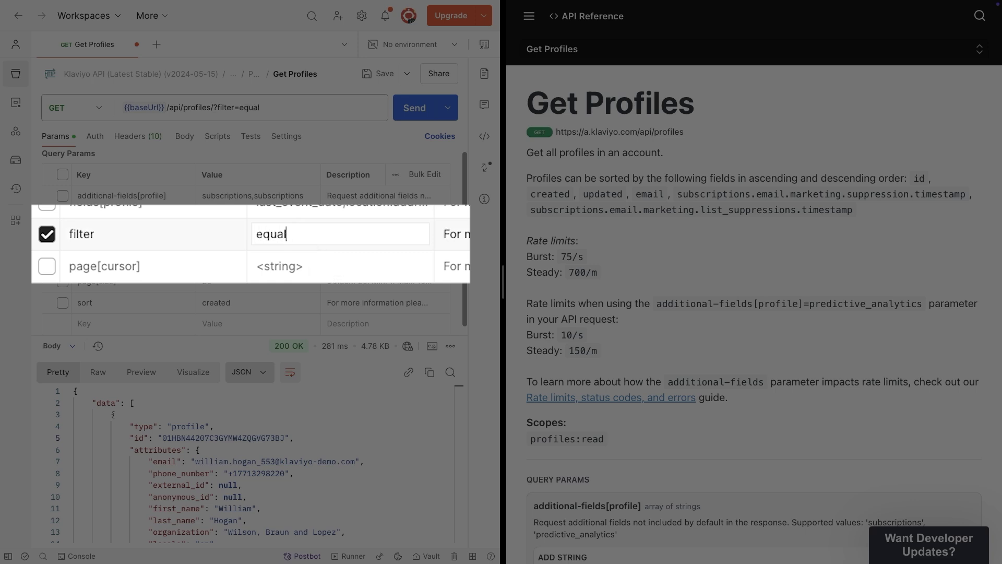
pyautogui.write("s('email")
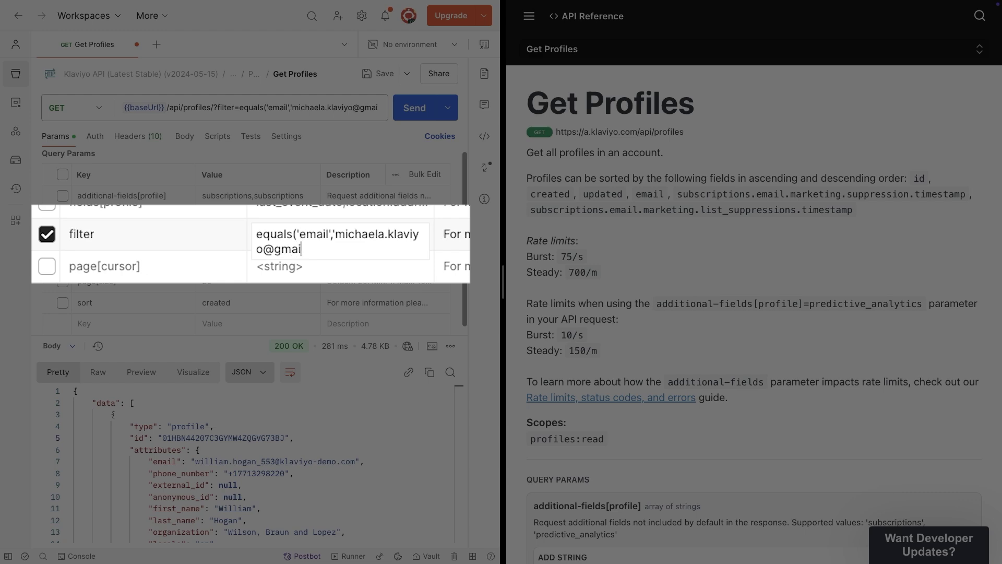
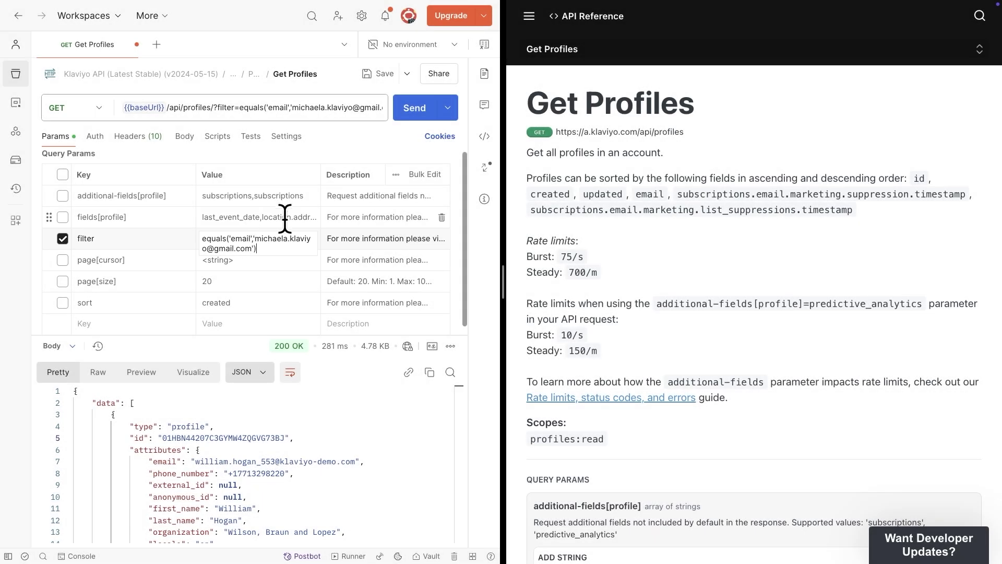
# Resend Get Profiles with the email filter to get the single matching profile
pyautogui.click(414, 108)
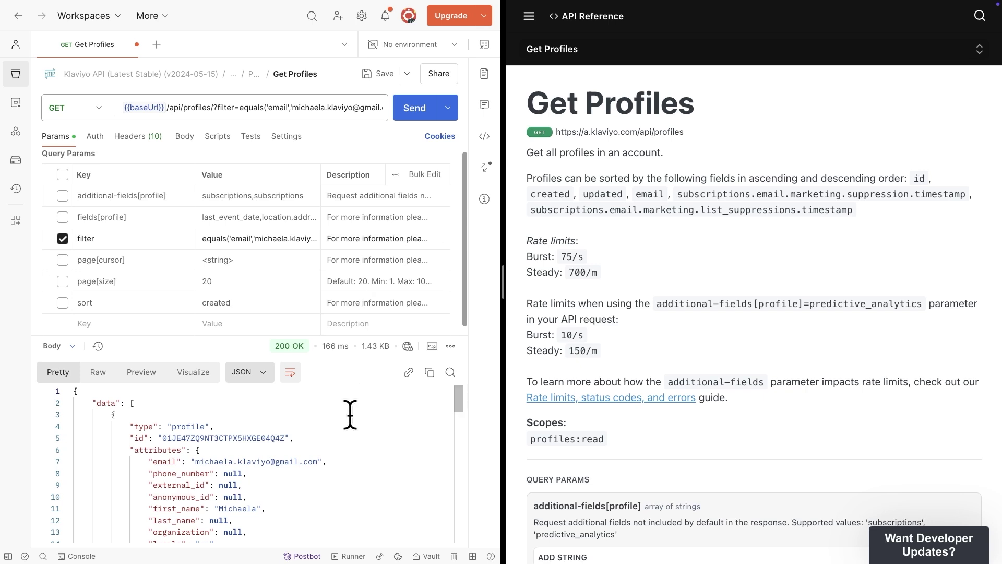
pyautogui.scroll(-4, 345, 434)
pyautogui.scroll(-4, 344, 433)
pyautogui.scroll(-4, 344, 433)
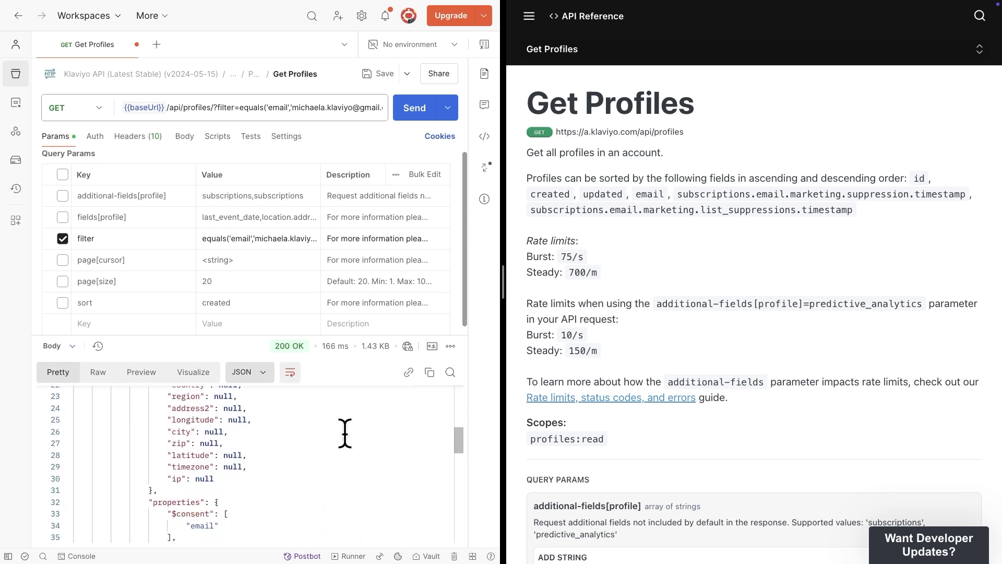
pyautogui.scroll(10, 345, 433)
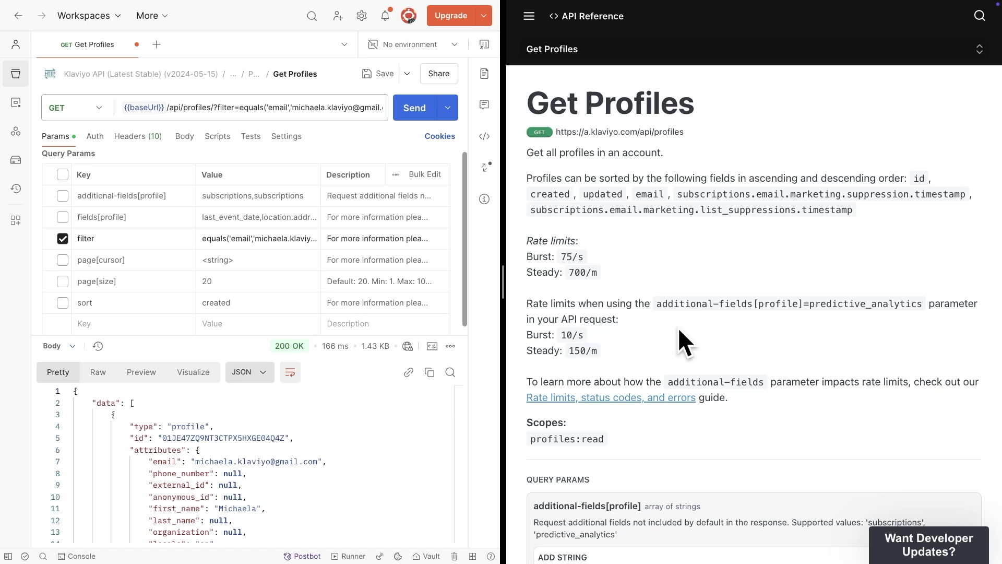
pyautogui.scroll(-1, 680, 325)
pyautogui.scroll(-3, 681, 325)
pyautogui.scroll(-2, 681, 326)
pyautogui.scroll(-2, 680, 325)
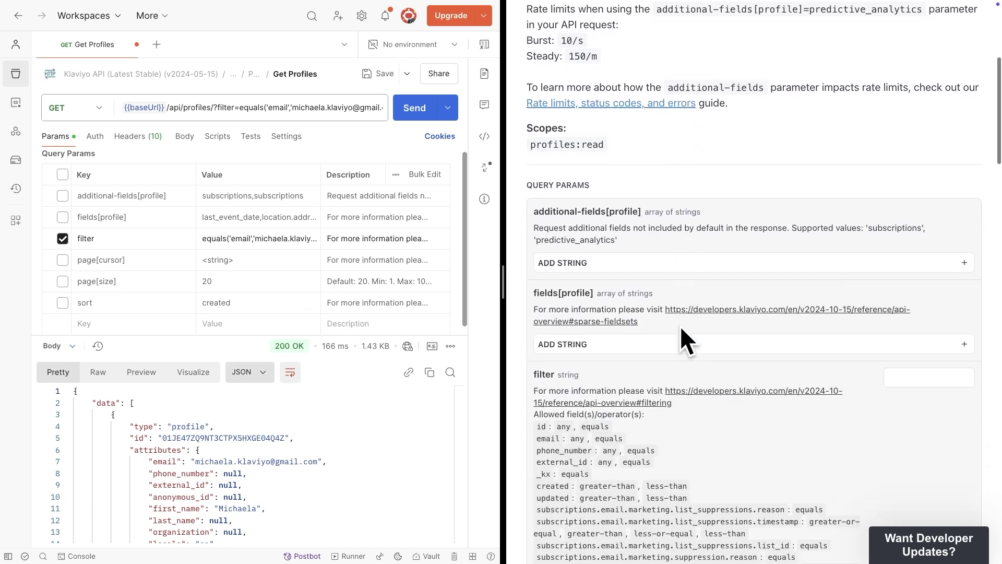
pyautogui.scroll(-2, 681, 326)
pyautogui.scroll(-1, 681, 325)
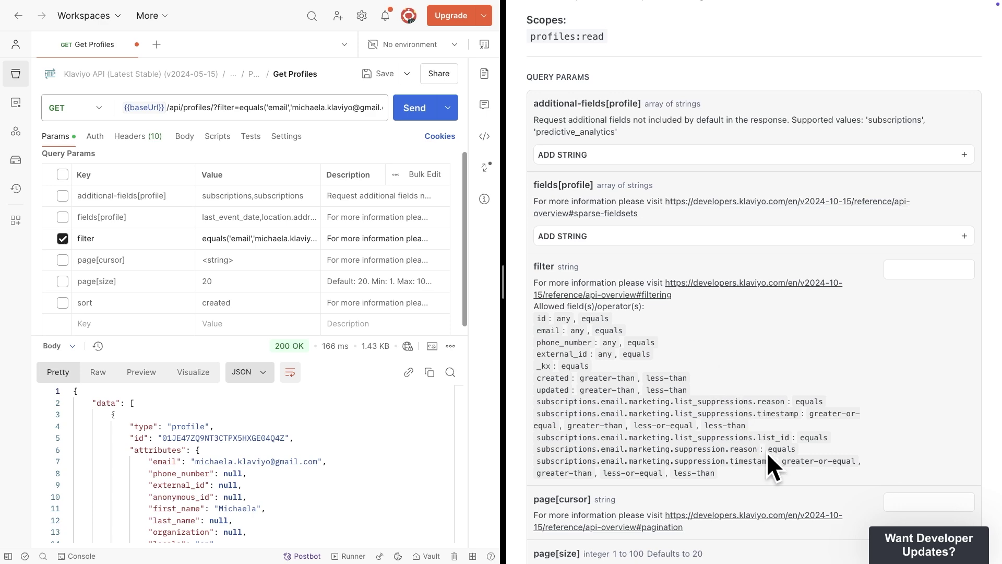
# Mark the suppression timestamp field in the docs and delete the old email filter value
pyautogui.moveTo(772, 461); pyautogui.dragTo(537, 461)
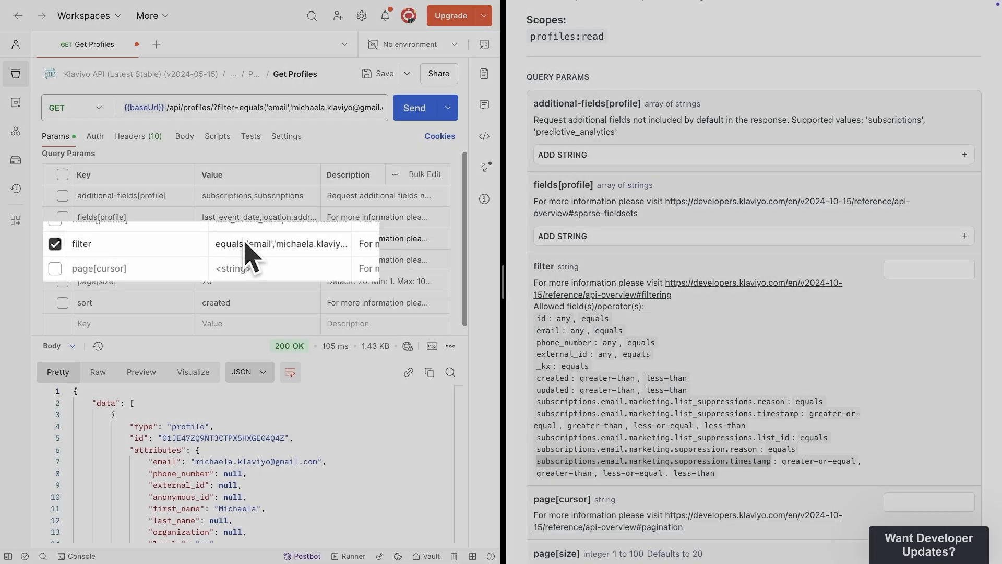
pyautogui.doubleClick(249, 243)
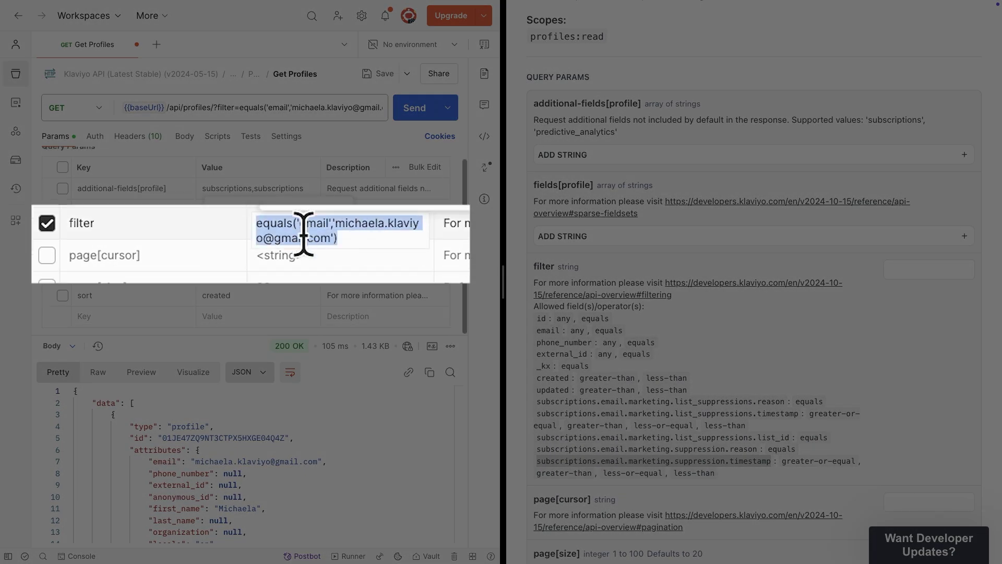
pyautogui.press('BackSpace')
pyautogui.write('less-or-equal')
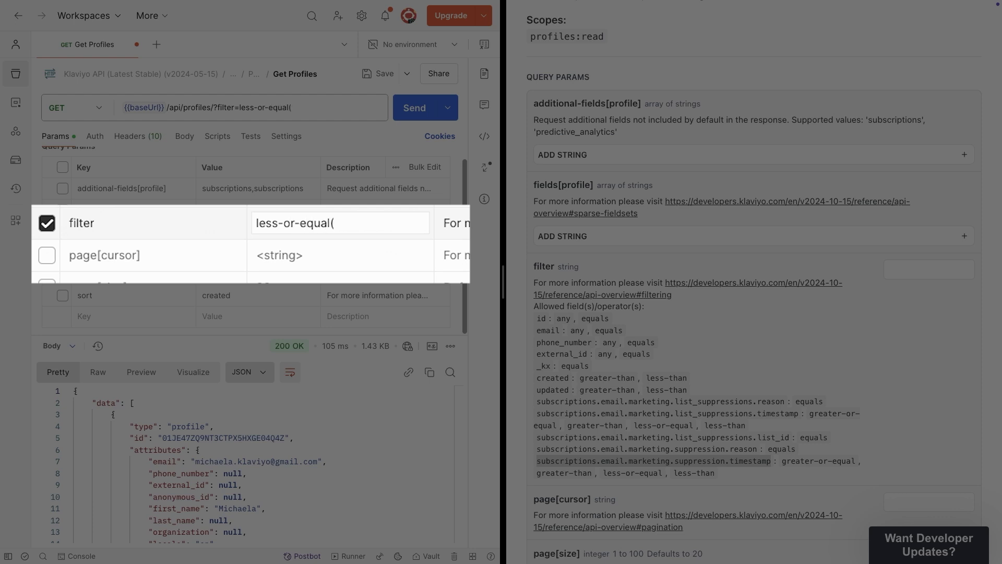
pyautogui.write('(subscriptions.email.marketing.suppression.timestamp,2024-01-0')
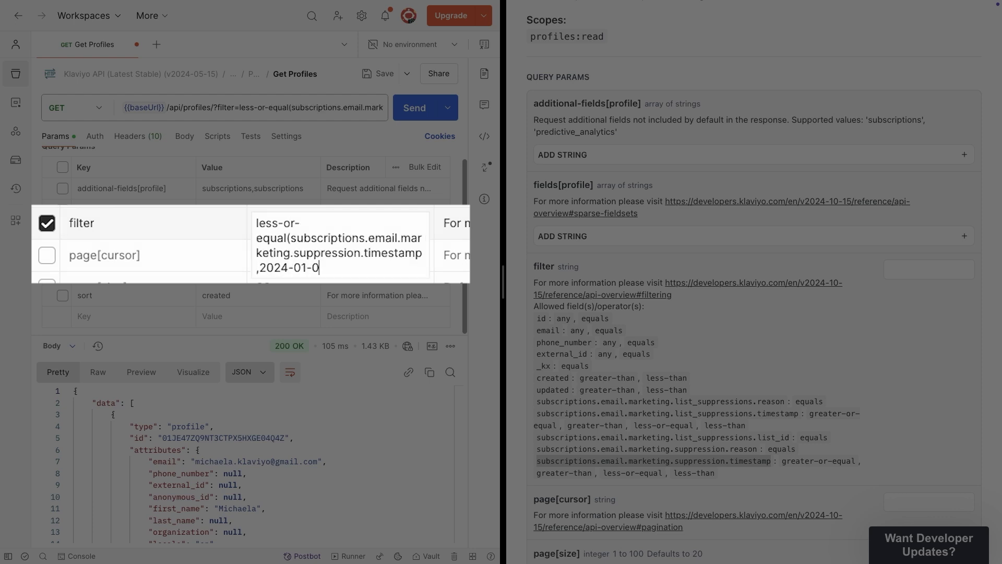
pyautogui.write('1T00:00:0')
pyautogui.write('0)')
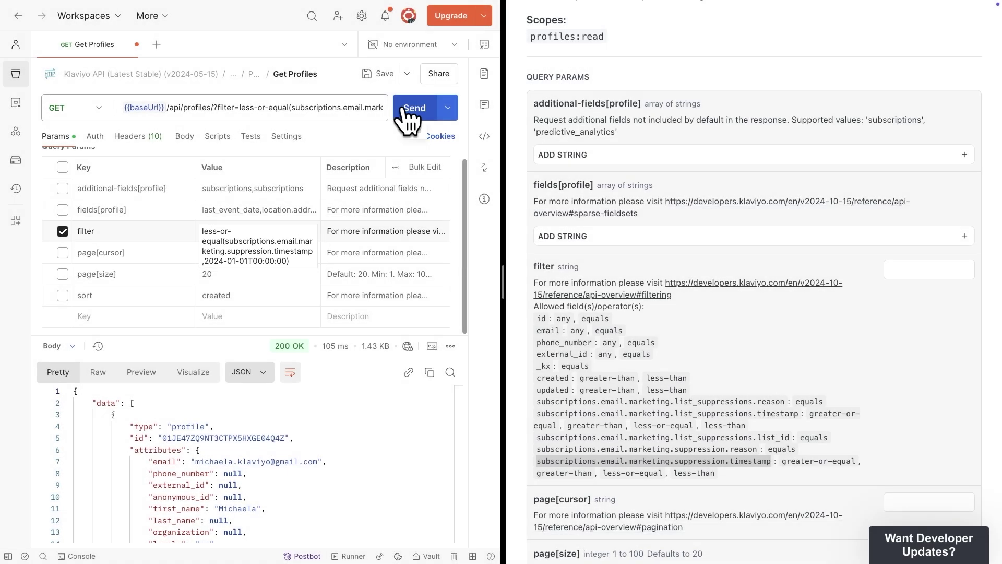
# Send Get Profiles filtered to suppression timestamps on or before 2024-01-01
pyautogui.click(413, 108)
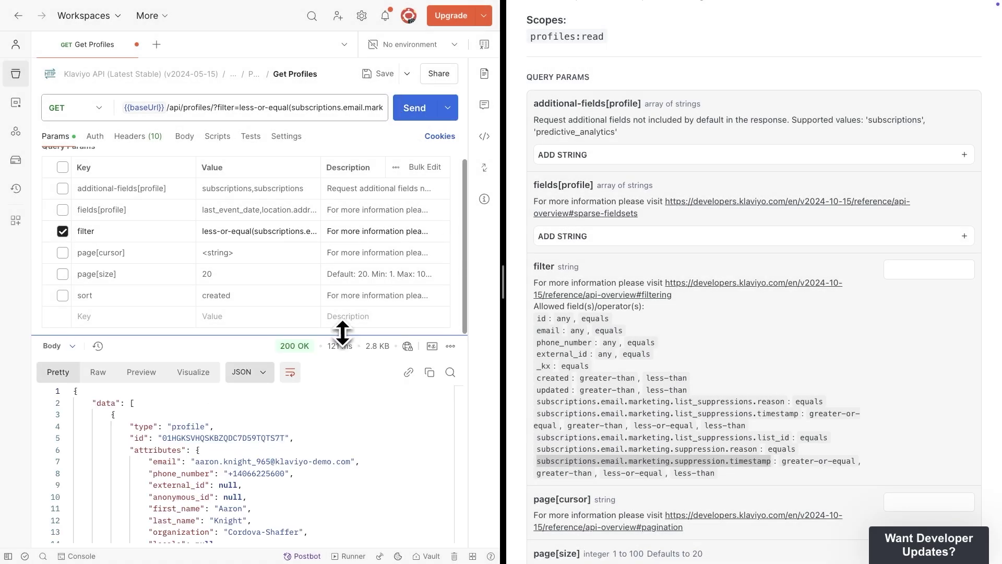
pyautogui.scroll(-3, 335, 480)
pyautogui.scroll(-3, 334, 480)
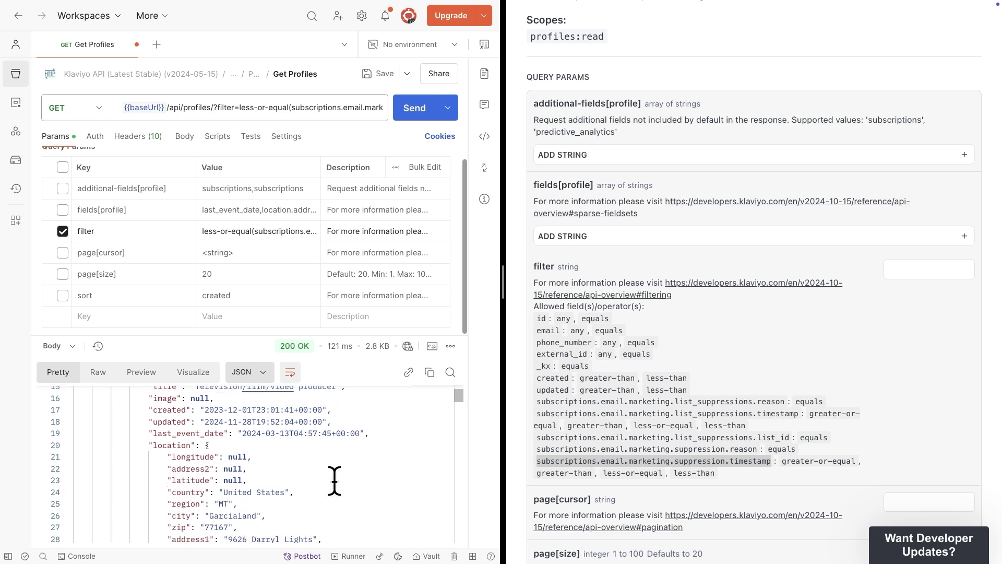
pyautogui.scroll(3, 335, 480)
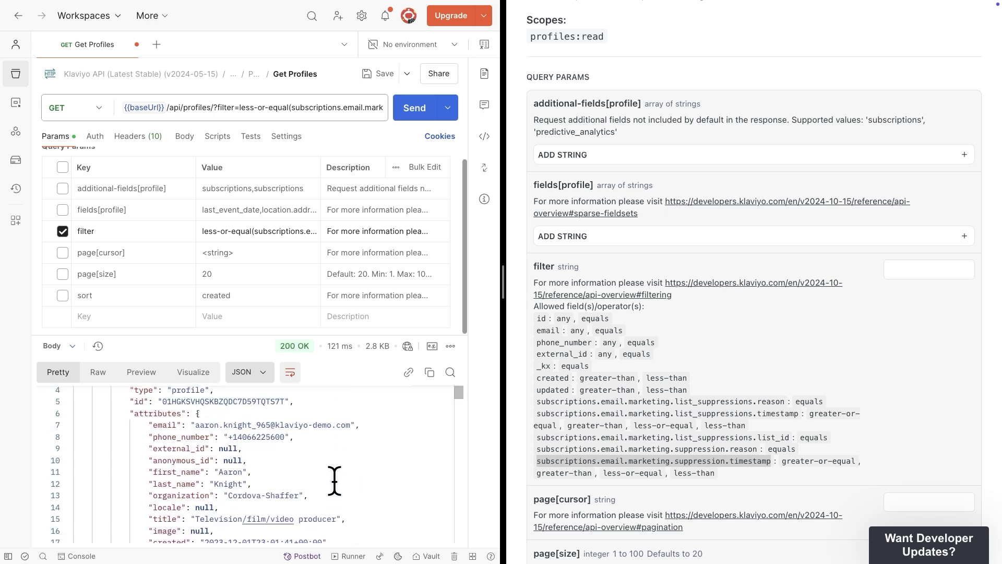
pyautogui.scroll(3, 335, 480)
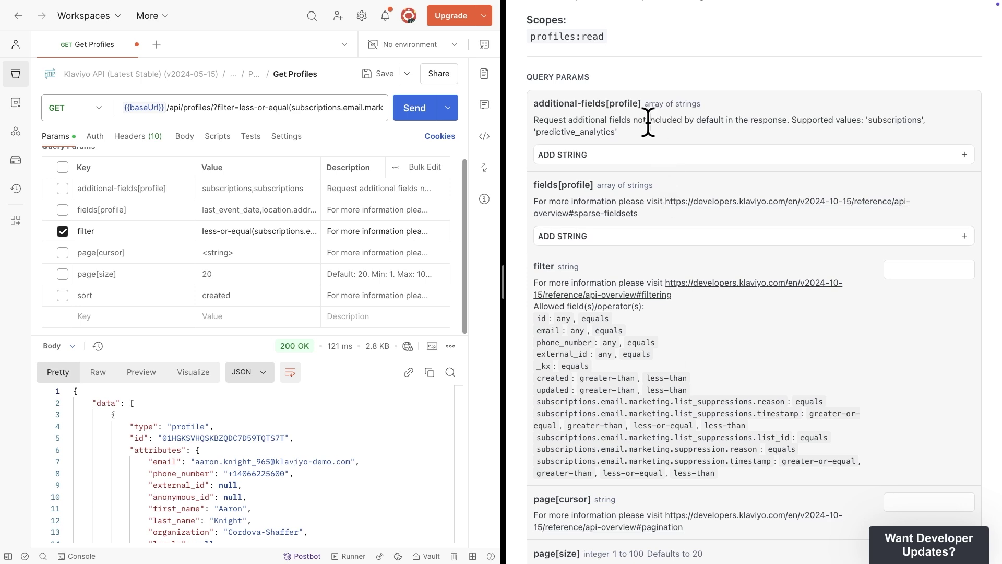
pyautogui.scroll(1, 644, 129)
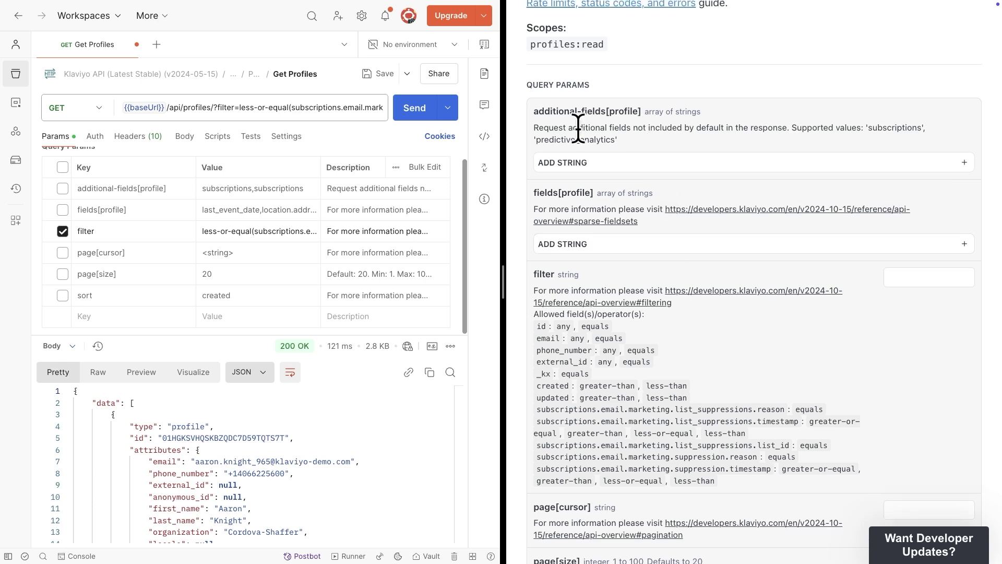
# Disable the filter, request subscriptions and predictive_analytics additional fields, and send
pyautogui.click(63, 230)
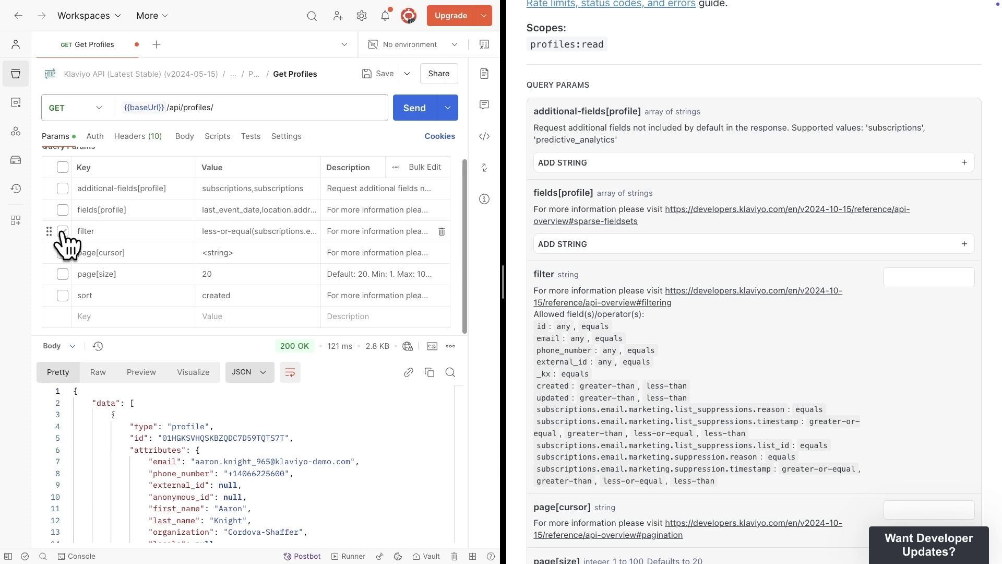
pyautogui.click(62, 188)
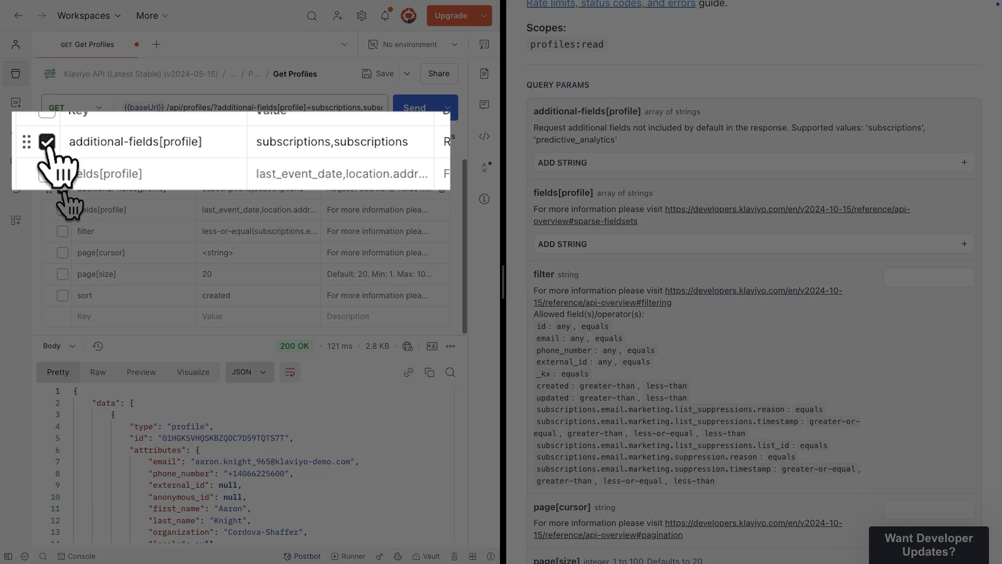
pyautogui.moveTo(304, 188); pyautogui.dragTo(282, 189)
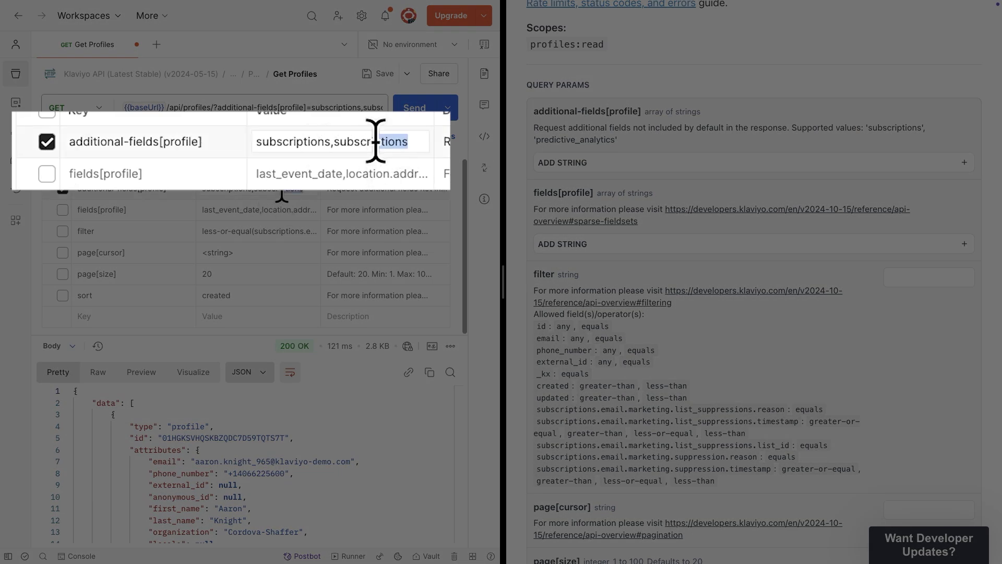
pyautogui.moveTo(377, 140); pyautogui.dragTo(336, 142)
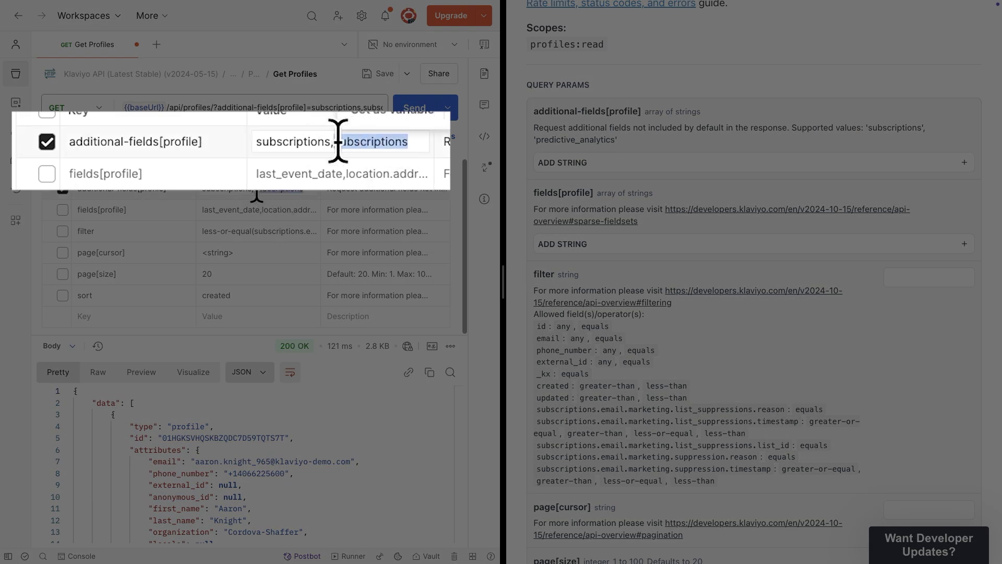
pyautogui.write('predictive_ana')
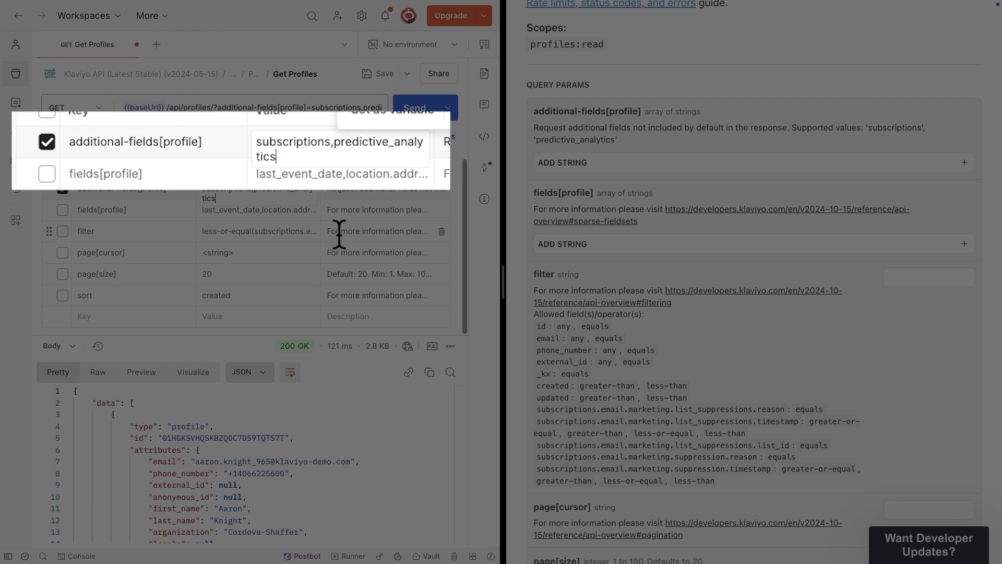
pyautogui.hotkey('ctrl', 'Return')
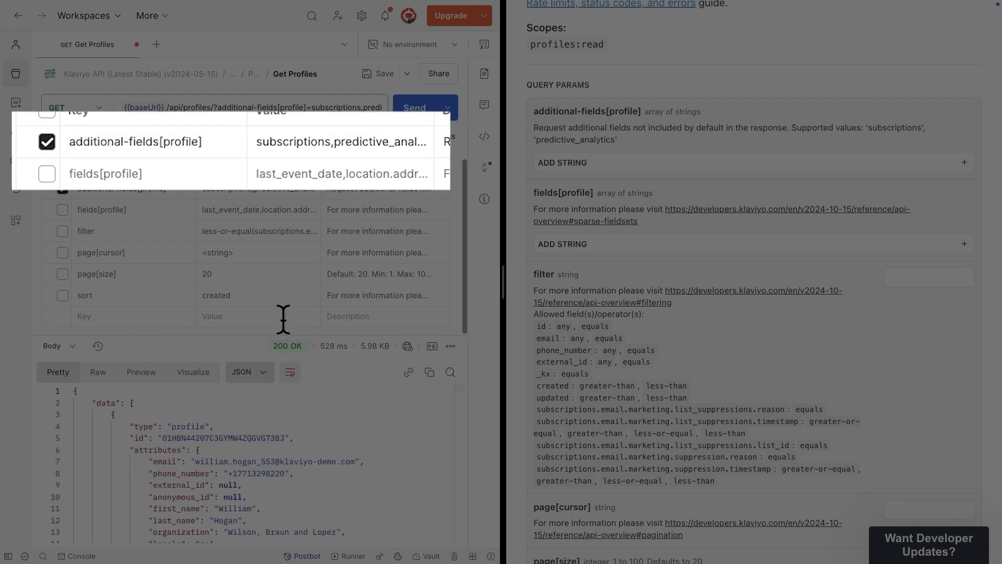
pyautogui.scroll(-3, 342, 433)
pyautogui.scroll(-3, 343, 433)
pyautogui.scroll(-3, 343, 433)
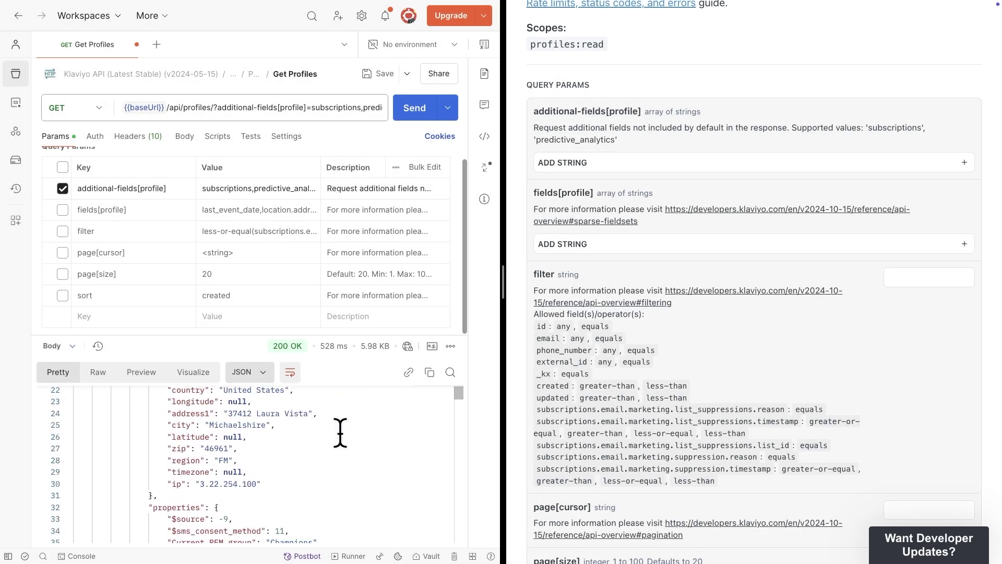
pyautogui.scroll(-3, 338, 432)
pyautogui.scroll(-2, 337, 431)
pyautogui.scroll(-2, 337, 431)
pyautogui.scroll(-2, 330, 404)
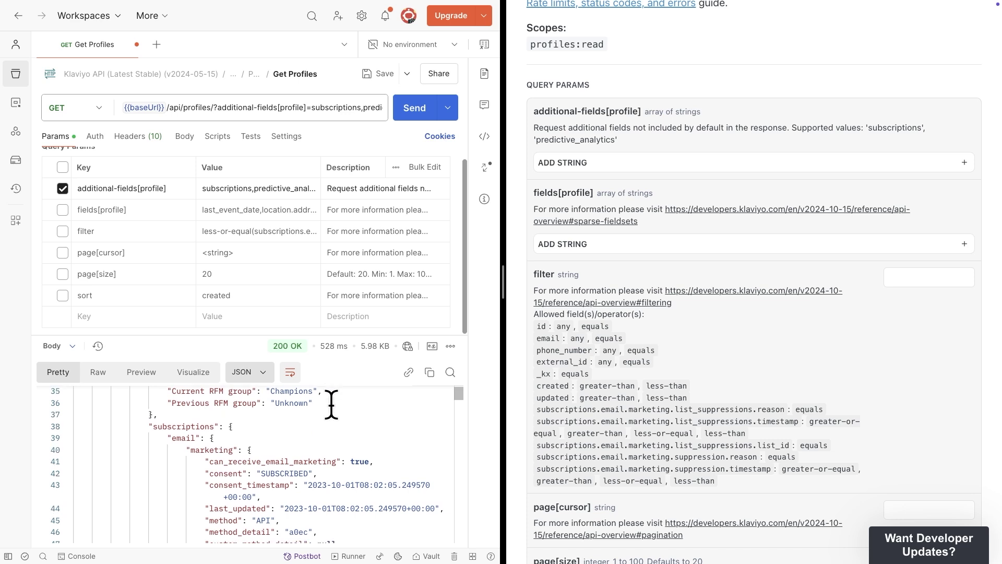
pyautogui.scroll(-2, 330, 404)
# Resize the response pane to inspect the subscriptions and predictive_analytics data
pyautogui.moveTo(329, 335); pyautogui.dragTo(327, 162)
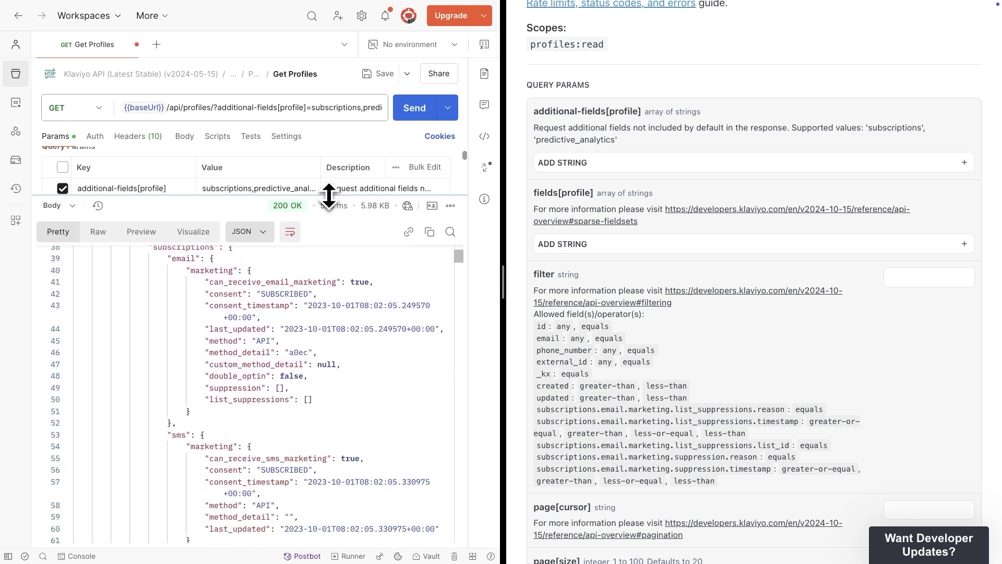
pyautogui.scroll(-2, 331, 314)
pyautogui.scroll(-2, 331, 313)
pyautogui.scroll(-1, 331, 313)
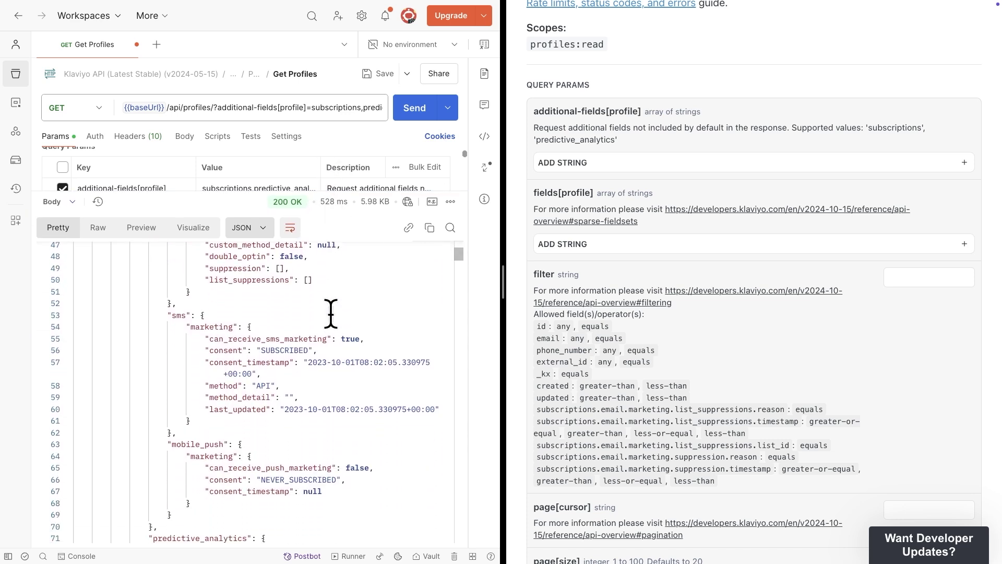
pyautogui.scroll(-1, 331, 313)
pyautogui.scroll(-1, 331, 313)
pyautogui.scroll(-2, 331, 313)
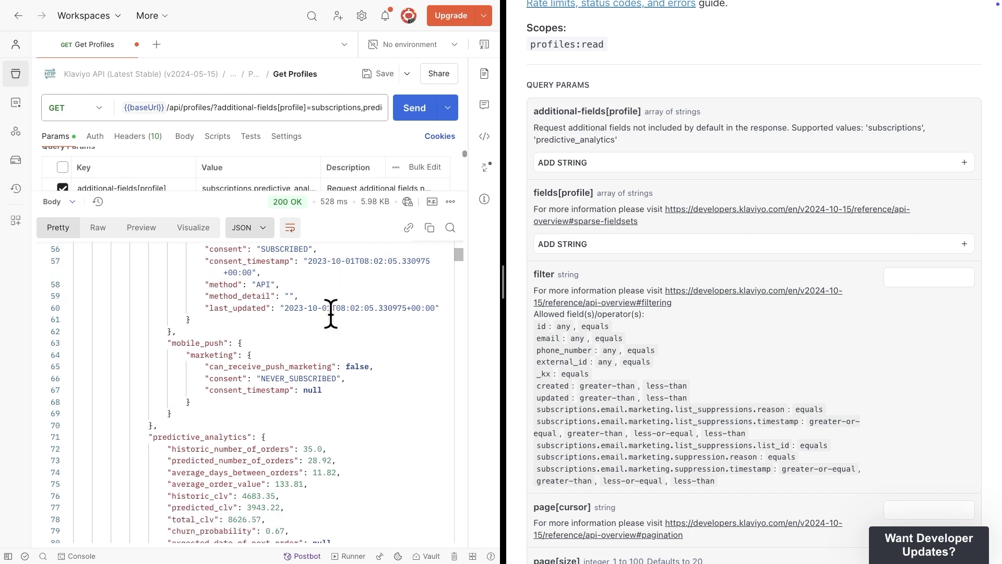
pyautogui.scroll(-2, 330, 314)
pyautogui.scroll(-1, 331, 314)
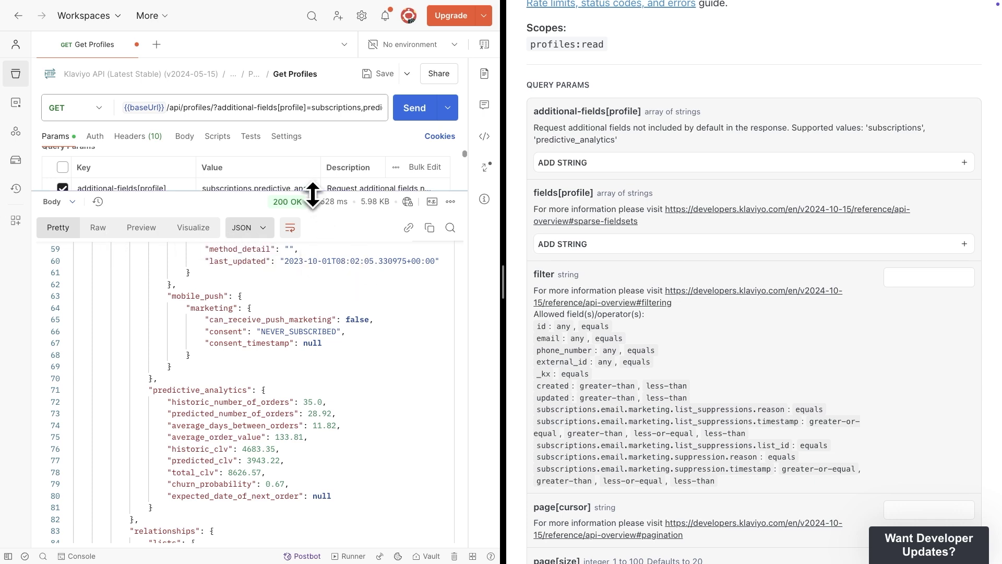
pyautogui.moveTo(312, 193); pyautogui.dragTo(310, 304)
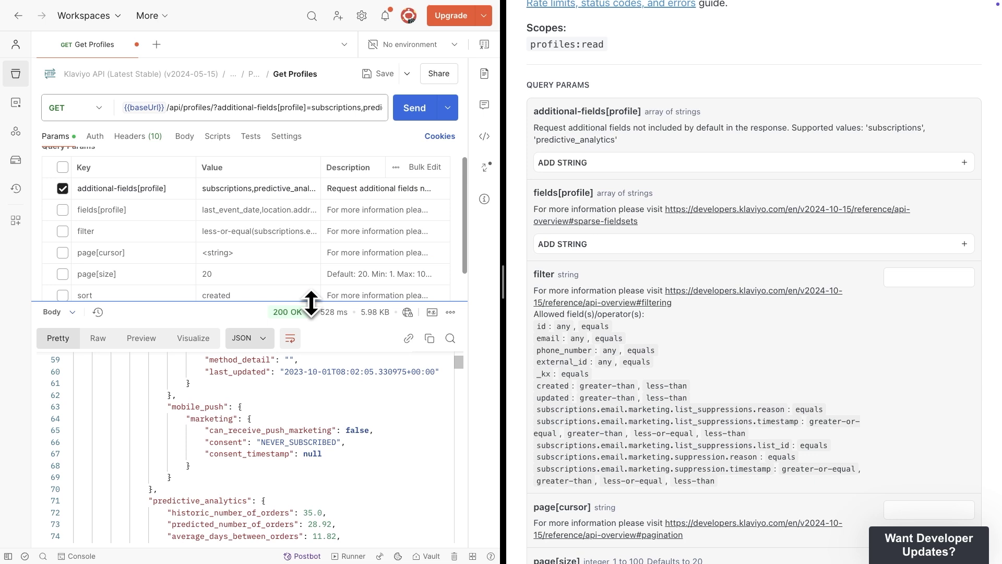
# Swap additional-fields for fields[profile] set to email,location.country, and send
pyautogui.click(63, 188)
pyautogui.click(63, 210)
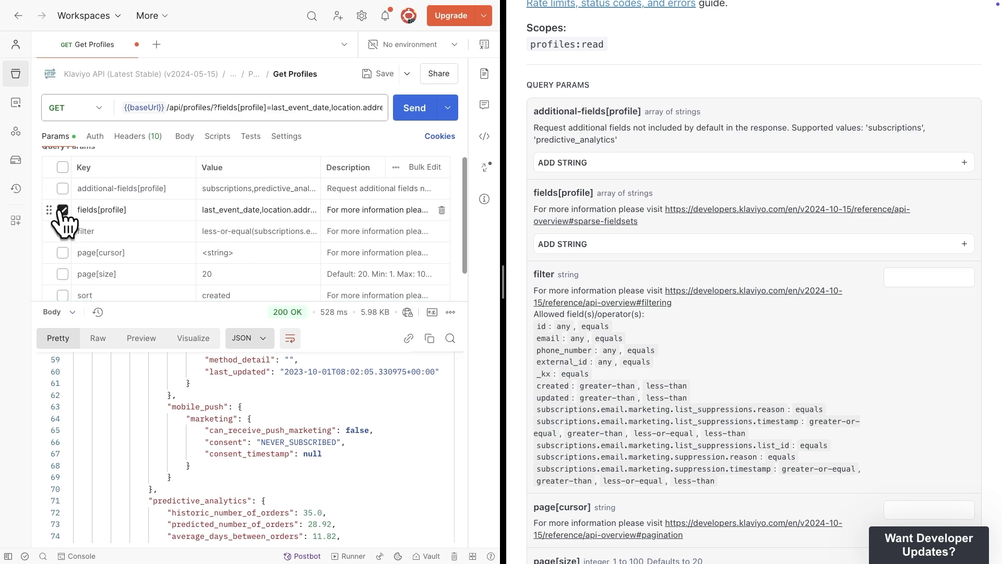
pyautogui.doubleClick(255, 210)
pyautogui.write('email,location.country')
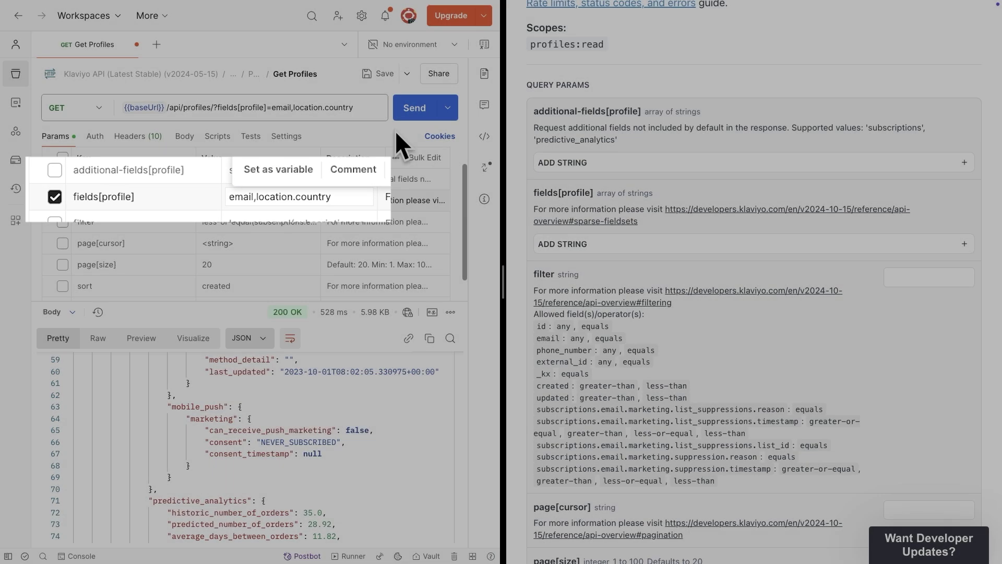
pyautogui.click(414, 108)
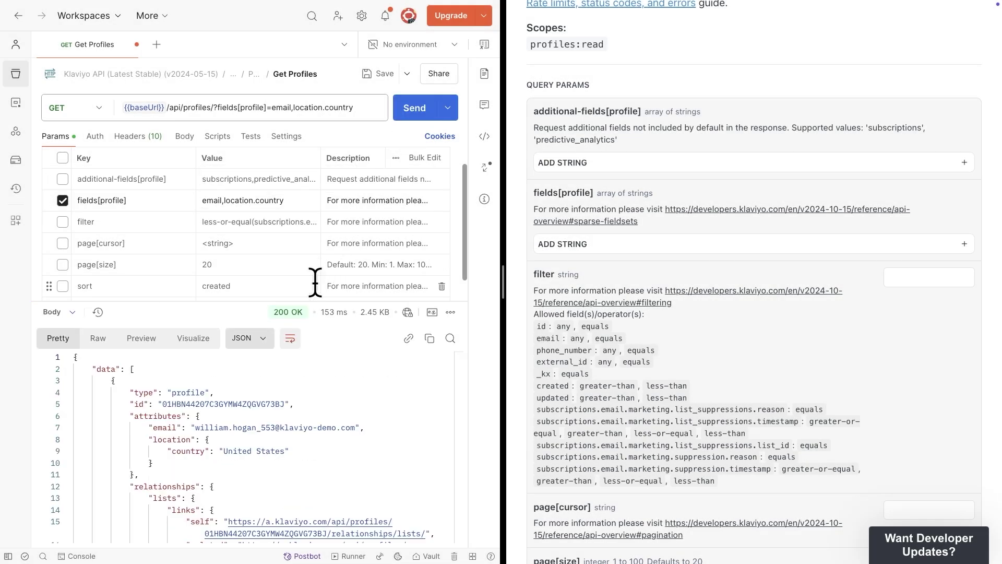
pyautogui.moveTo(311, 305); pyautogui.dragTo(313, 239)
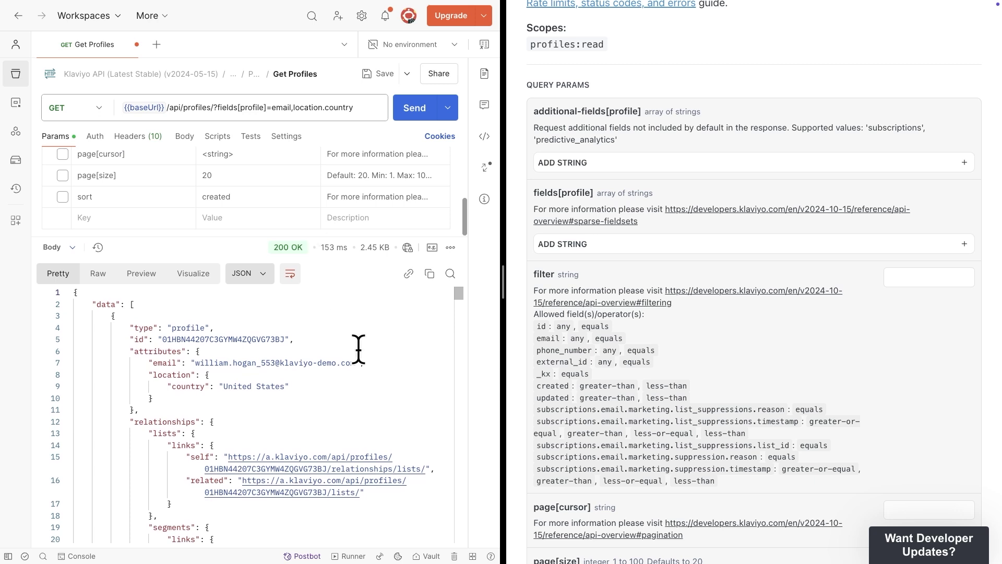
pyautogui.scroll(-1, 366, 358)
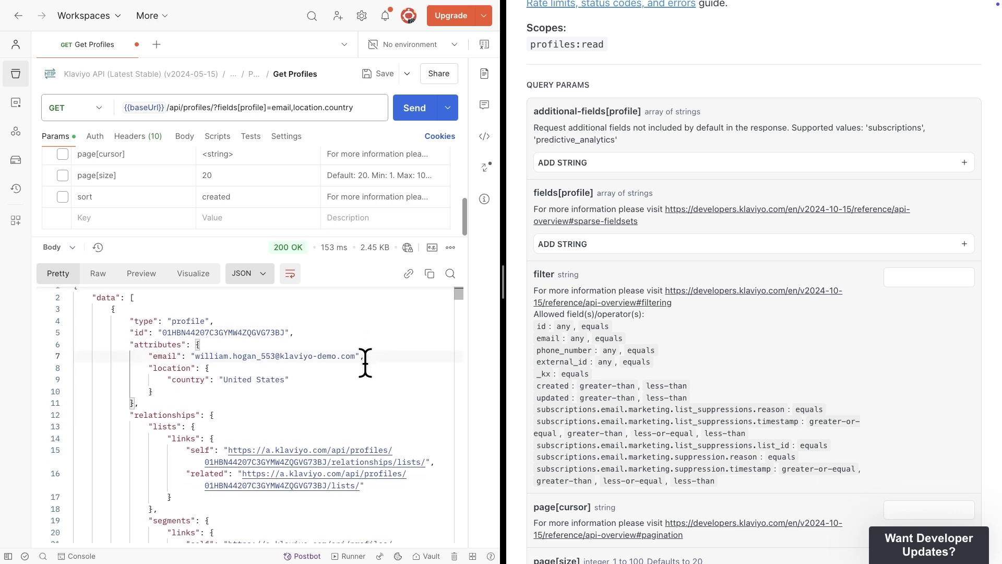
pyautogui.click(354, 379)
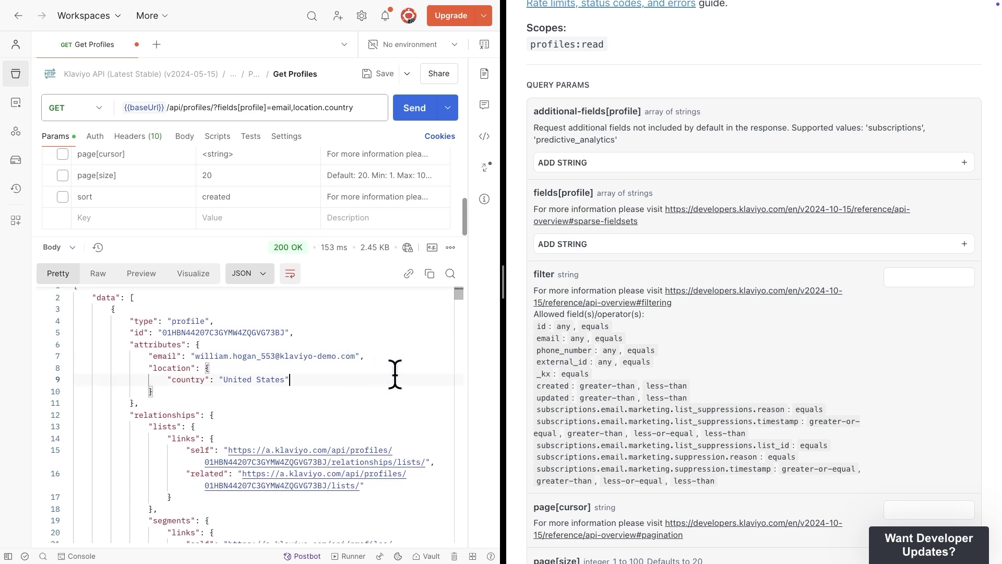
pyautogui.scroll(-3, 396, 375)
pyautogui.scroll(-3, 395, 375)
pyautogui.scroll(-3, 395, 368)
pyautogui.scroll(-2, 392, 361)
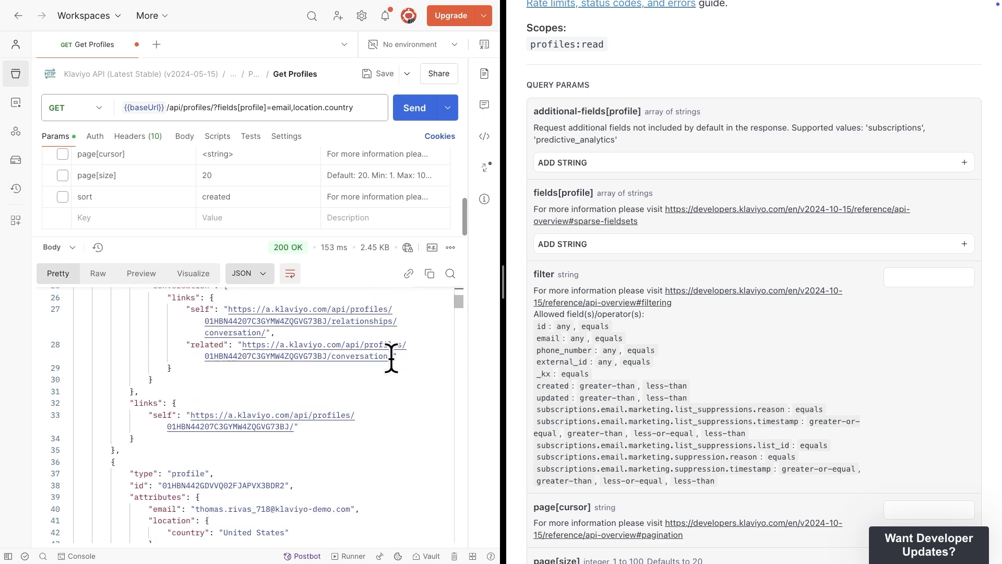
pyautogui.scroll(-2, 392, 358)
pyautogui.scroll(-2, 392, 358)
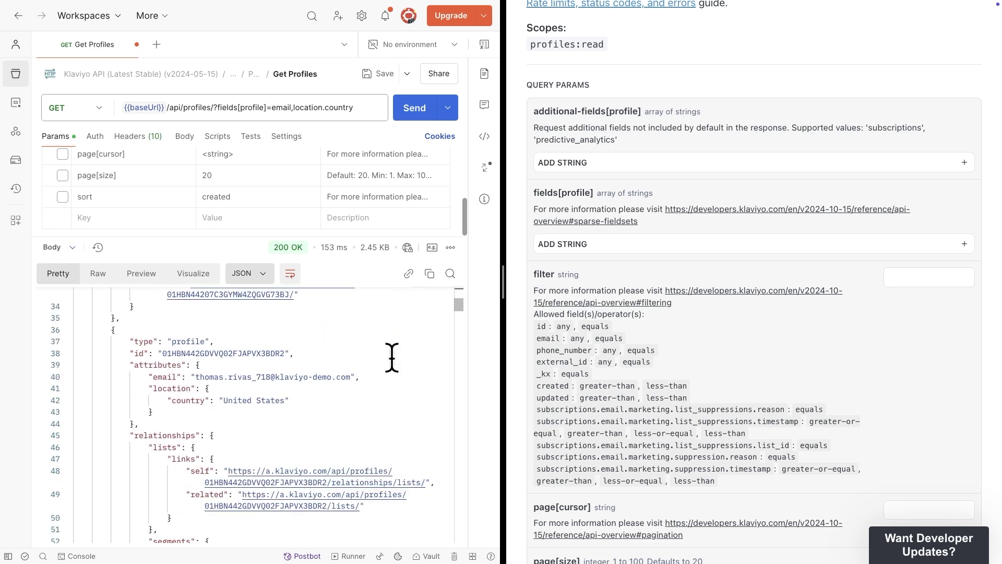